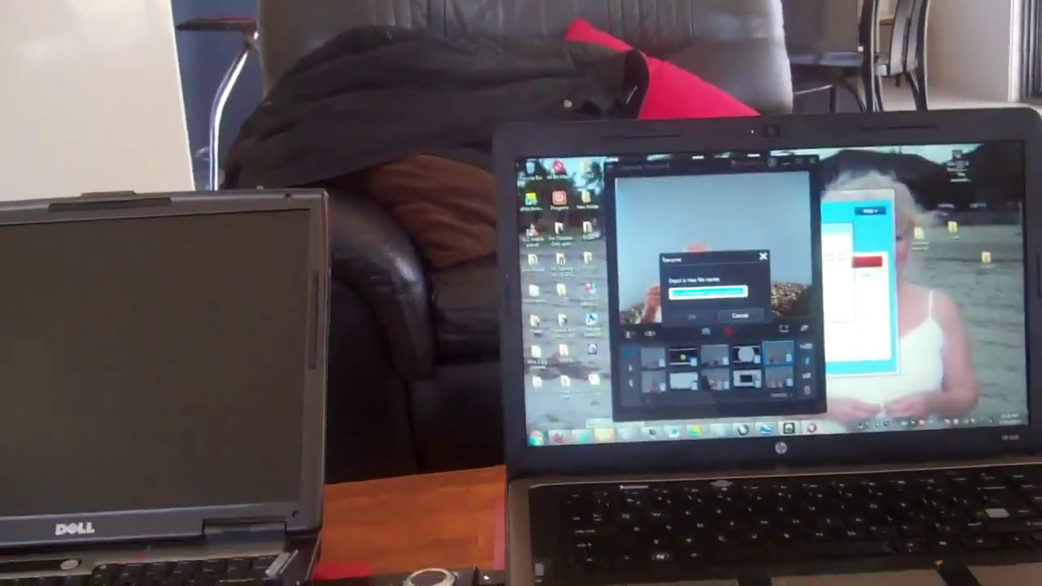
# Launch VLC from the Start menu to play the earthquake-reports webcam recording
pyautogui.press('super')
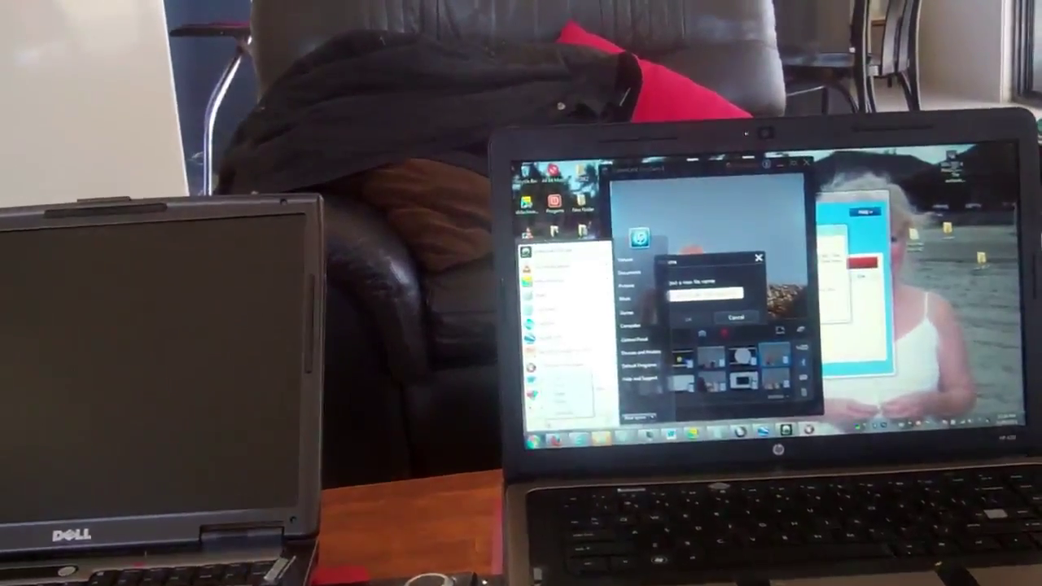
pyautogui.press('Return')
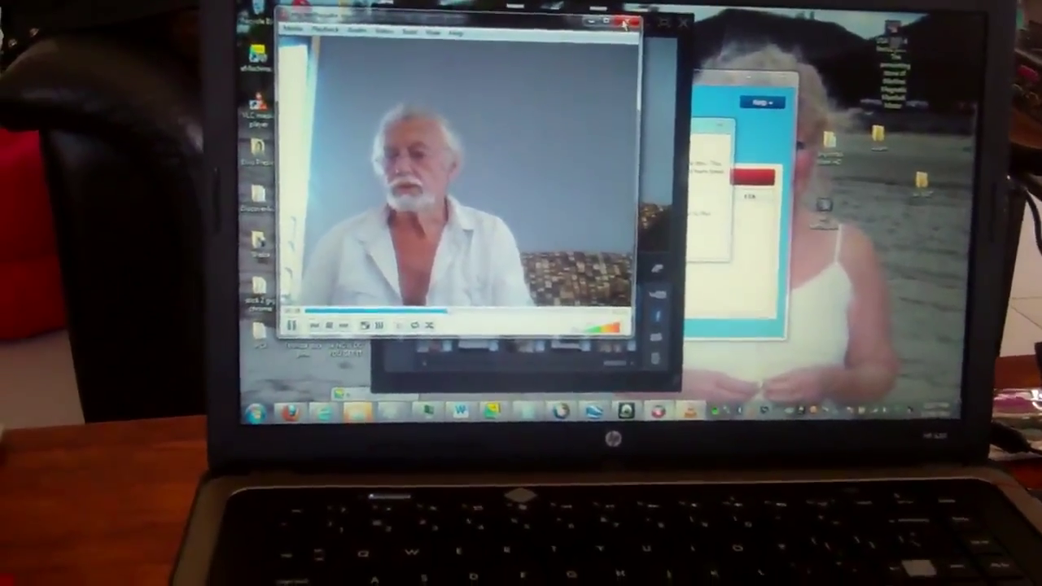
# Close the VLC playback window to return to the live webcam feed
pyautogui.click(618, 52)
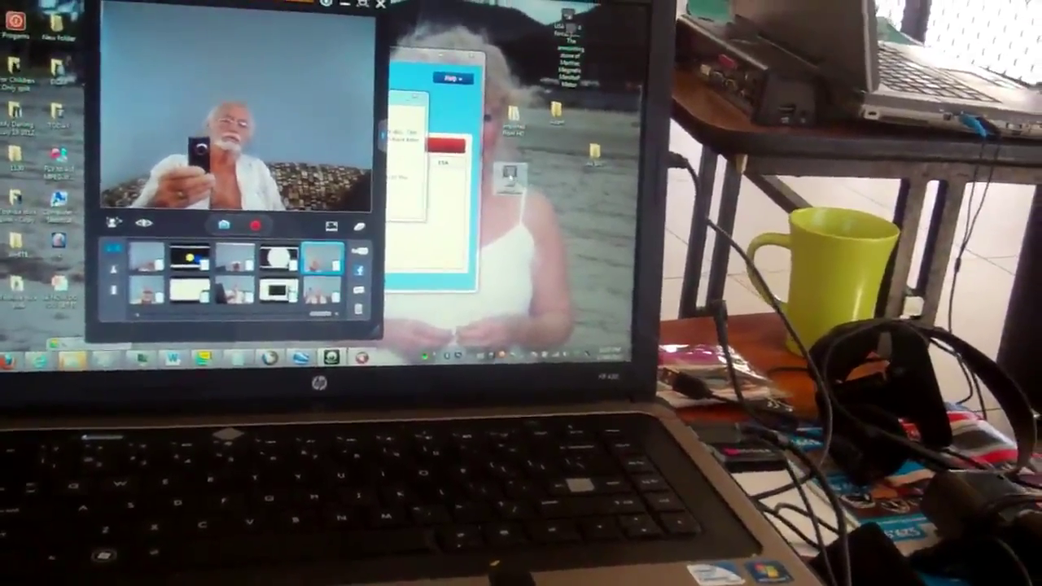
# Play the saved earthquake-reports .wmv clip
pyautogui.doubleClick(511, 172)
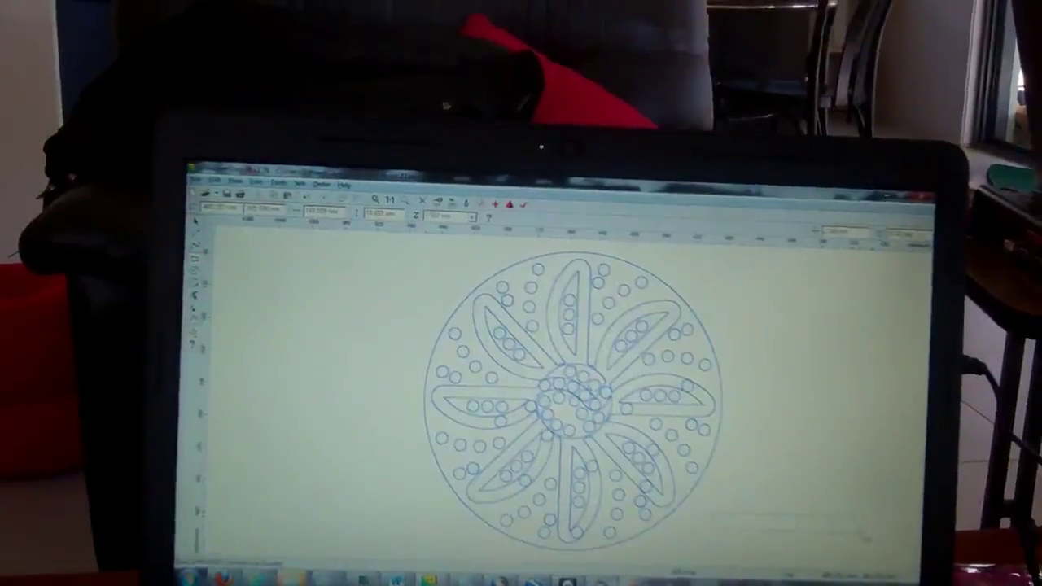
# Rotate the small bar-shaped object at bottom right so it lies diagonally
pyautogui.moveTo(870, 539); pyautogui.dragTo(864, 533)
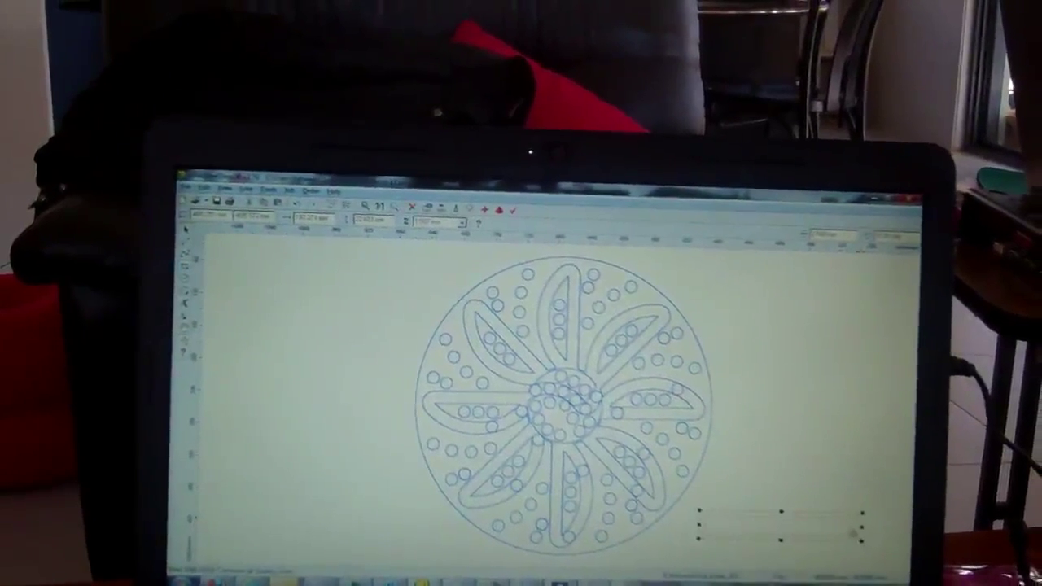
pyautogui.click(847, 520)
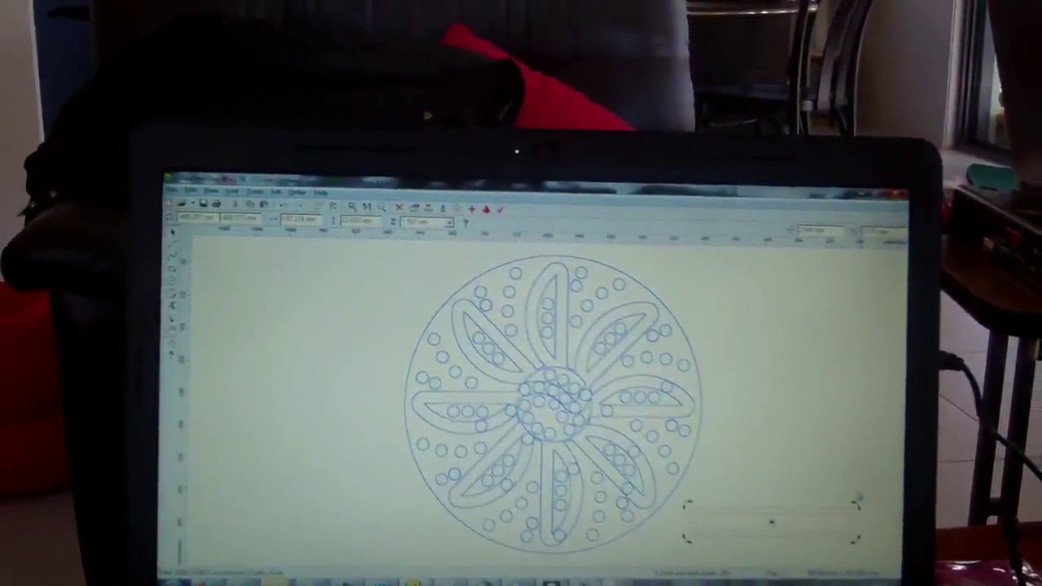
pyautogui.moveTo(865, 518); pyautogui.dragTo(772, 434)
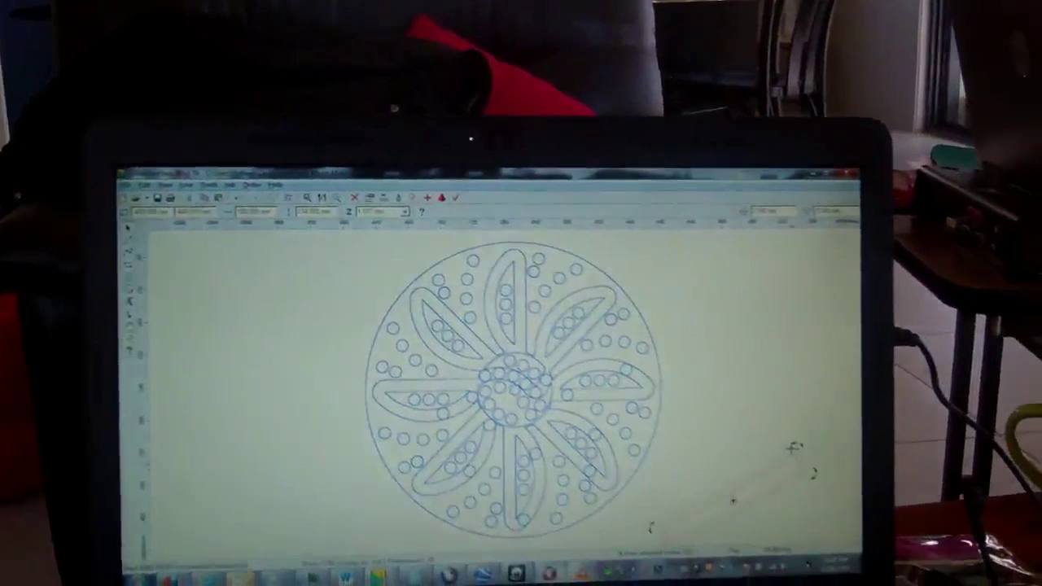